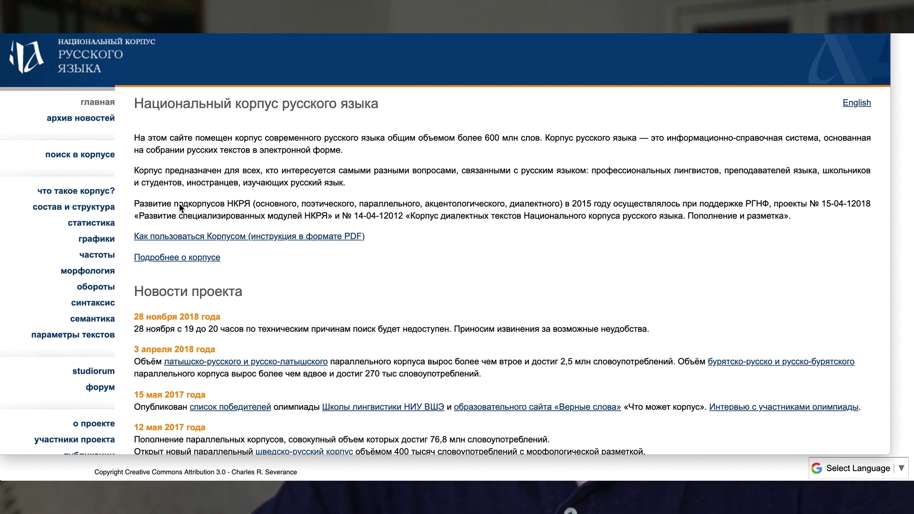
# - Open the corpus search page and look over the exact-form and lexico-grammatical search forms
pyautogui.click(88, 157)
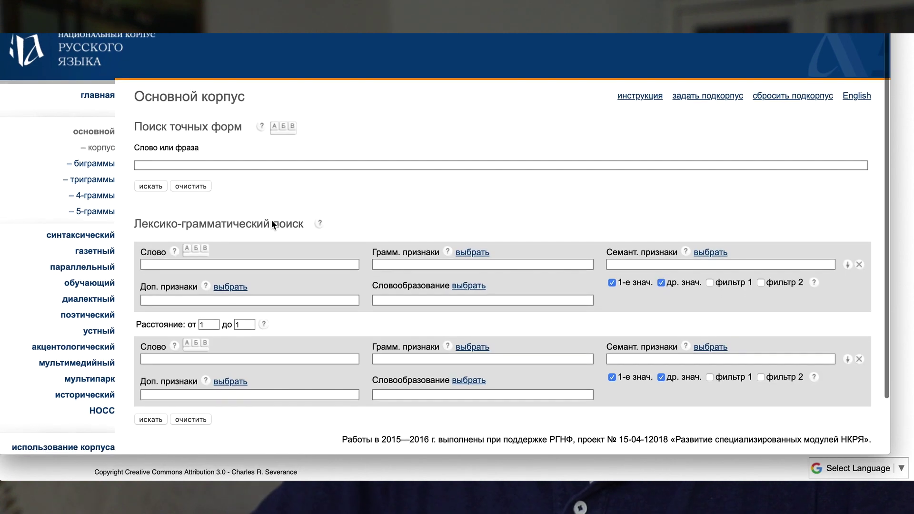
pyautogui.scroll(-1, 272, 223)
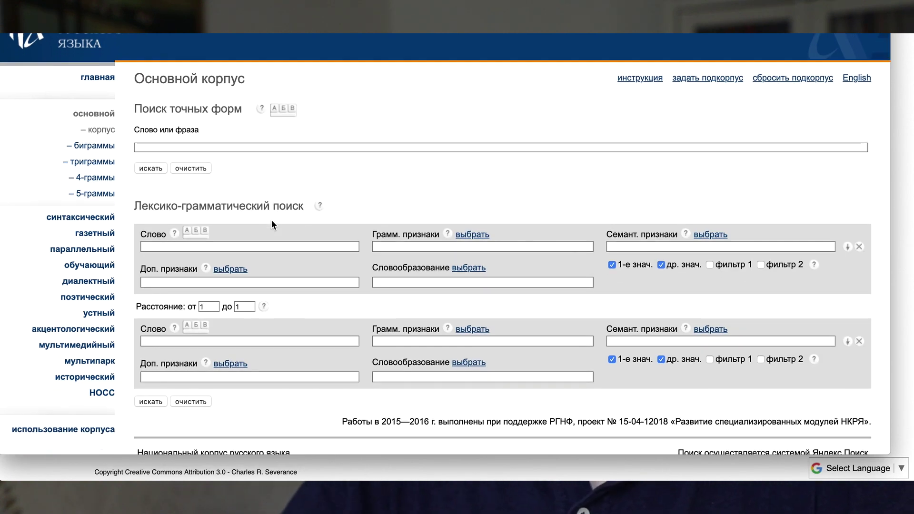
pyautogui.click(138, 147)
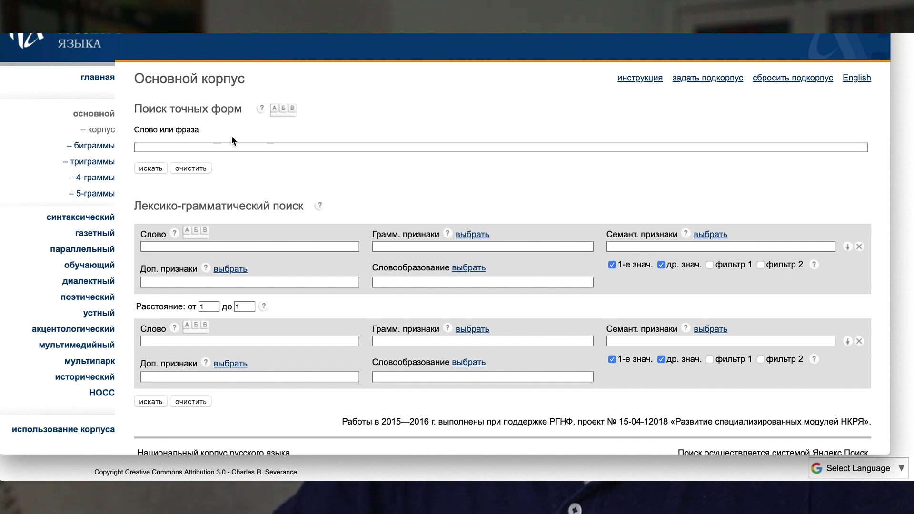
pyautogui.scroll(-1, 231, 136)
pyautogui.scroll(-3, 231, 136)
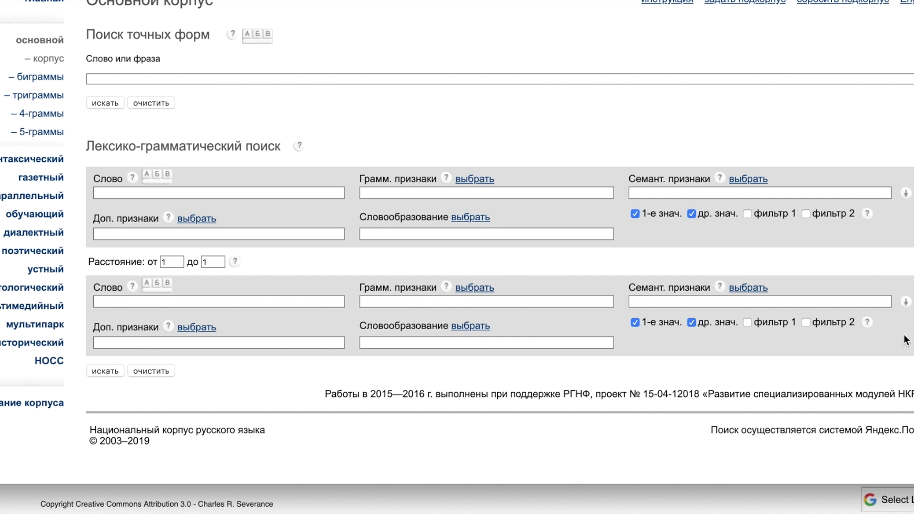
# - Try adding a third word block below the second one in the lexico-grammatical search
pyautogui.click(906, 303)
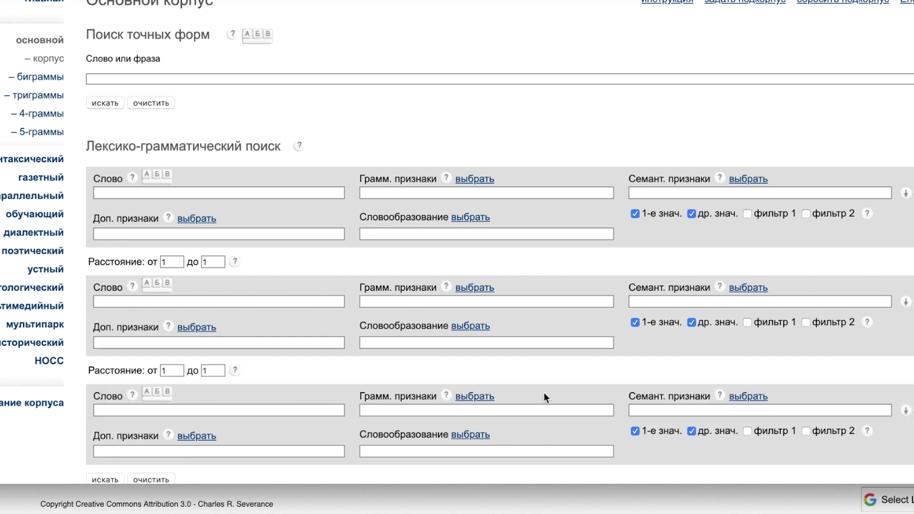
pyautogui.scroll(-1, 544, 392)
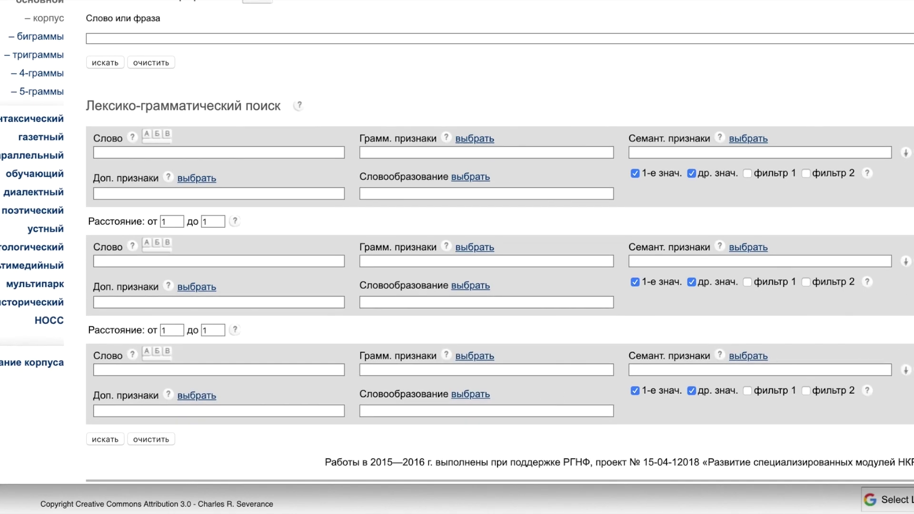
pyautogui.click(905, 370)
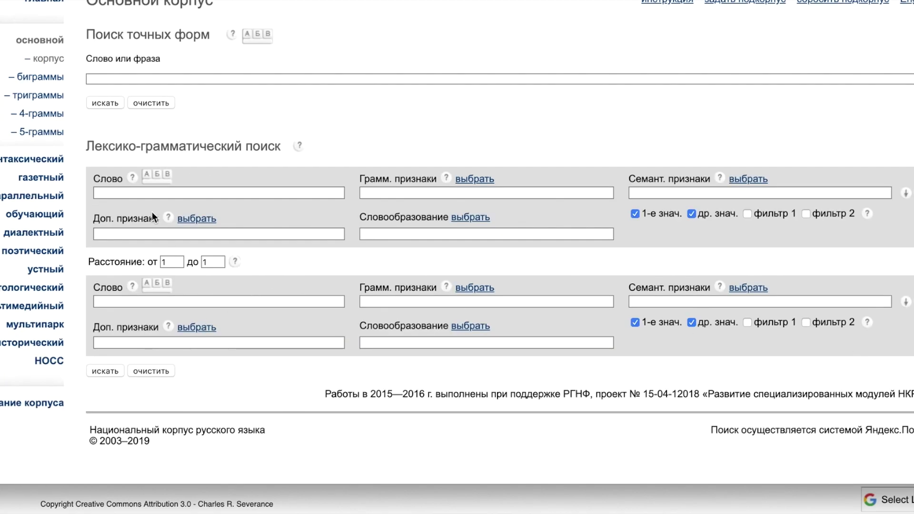
# - Enter "одиночество" as the first word of the lexico-grammatical search, using the suggested completion
pyautogui.click(134, 193)
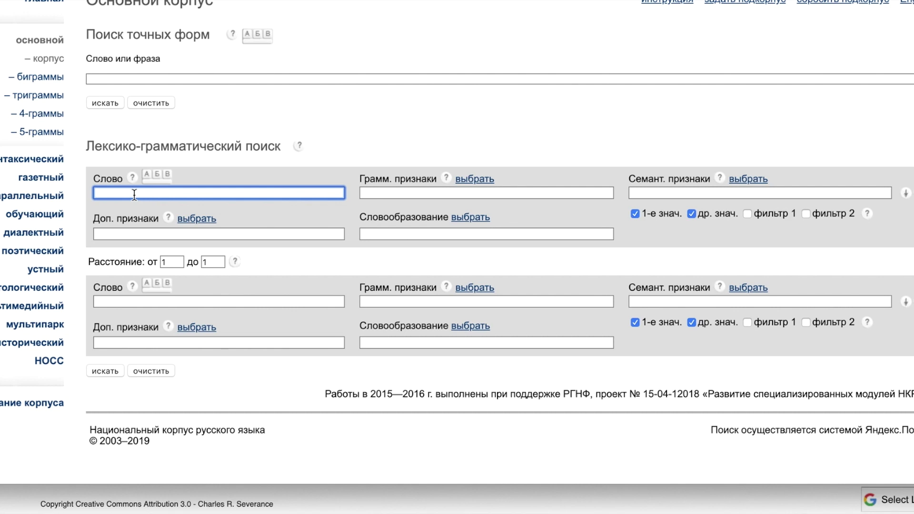
pyautogui.write('один')
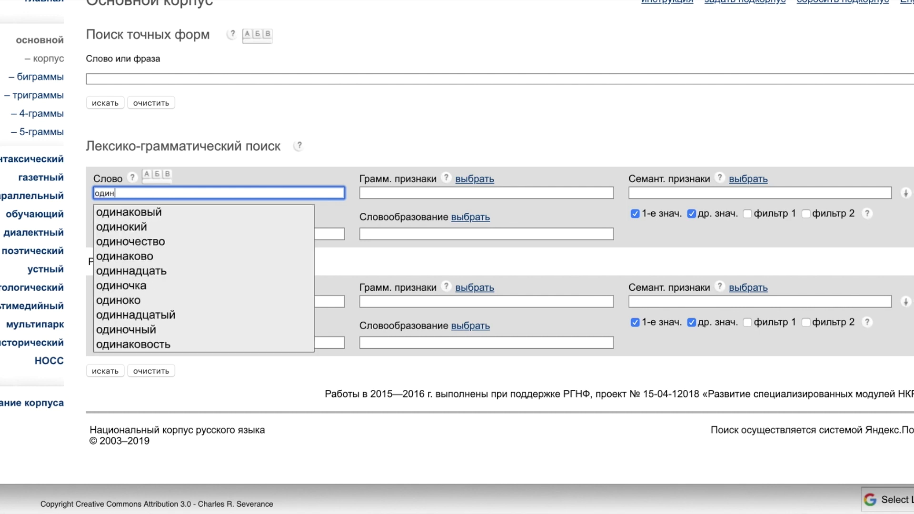
pyautogui.write('ч')
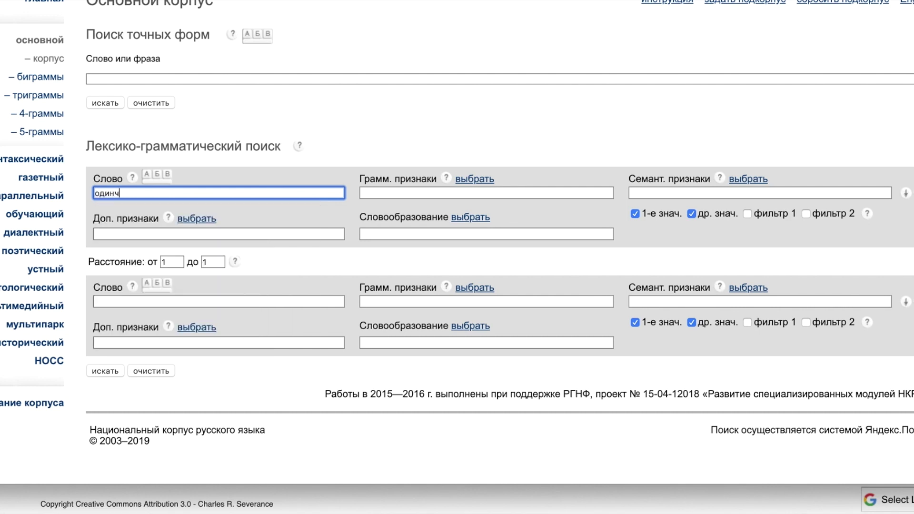
pyautogui.press('BackSpace')
pyautogui.write('оч')
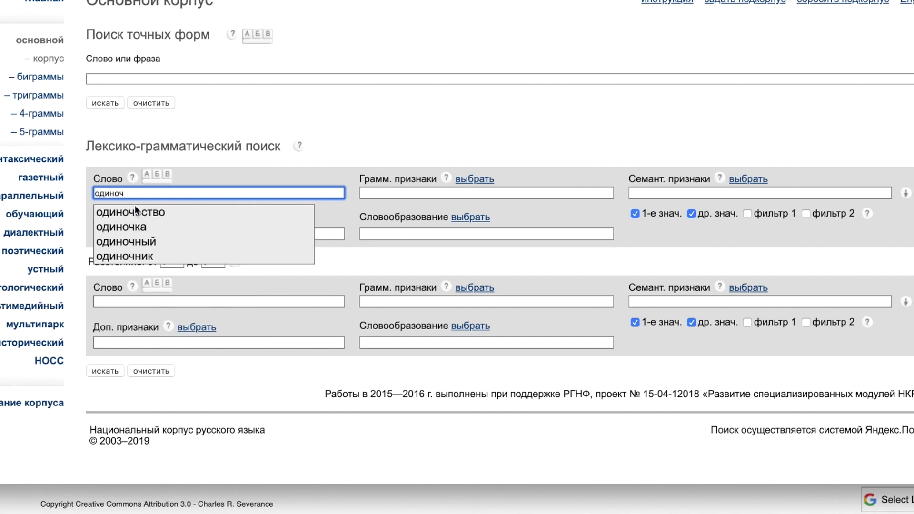
pyautogui.click(137, 213)
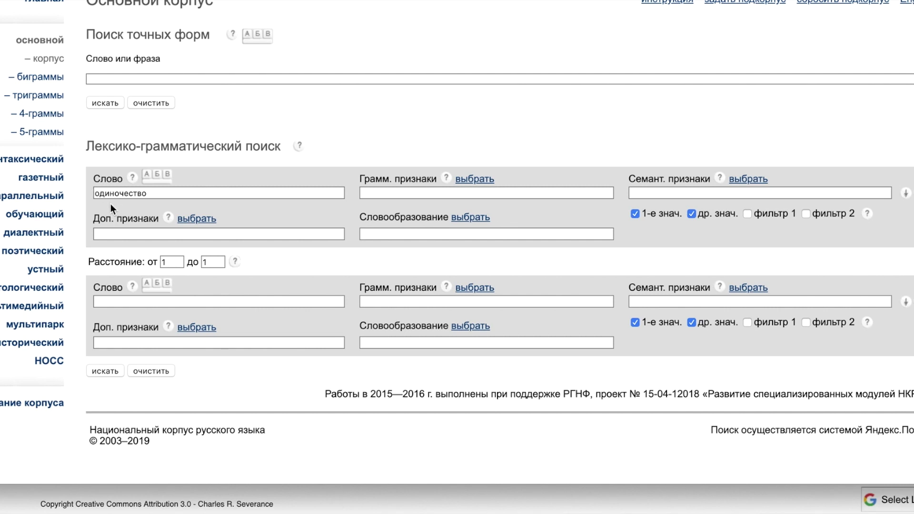
# - Set the distance between the two words from -3 to -1
pyautogui.click(166, 263)
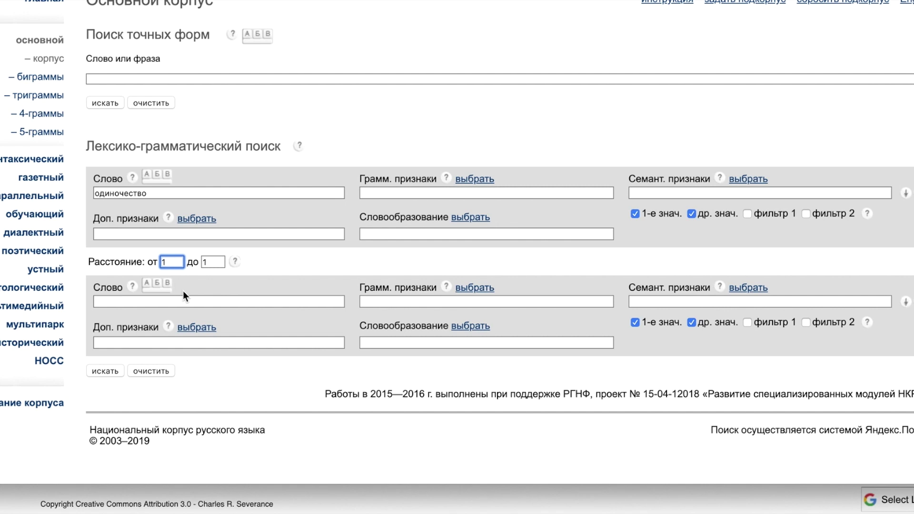
pyautogui.write('-3')
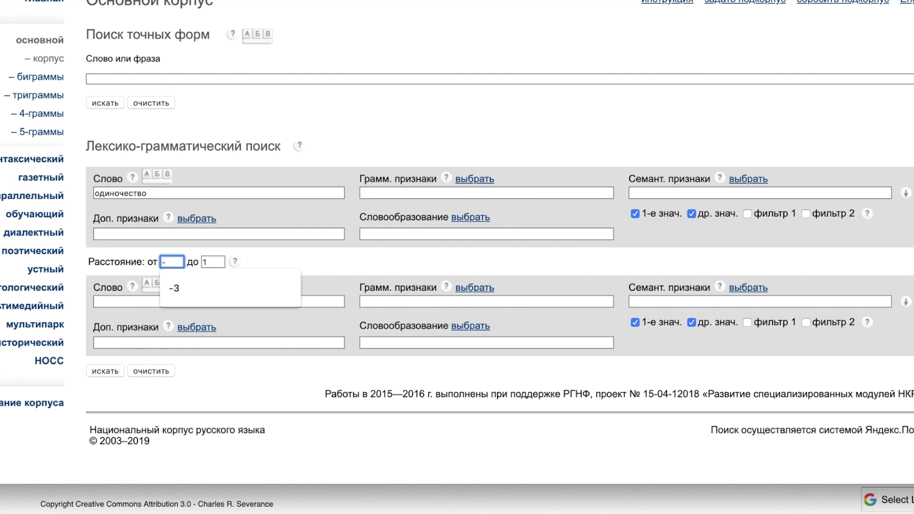
pyautogui.click(212, 261)
pyautogui.press('BackSpace')
pyautogui.write('-1')
pyautogui.click(178, 270)
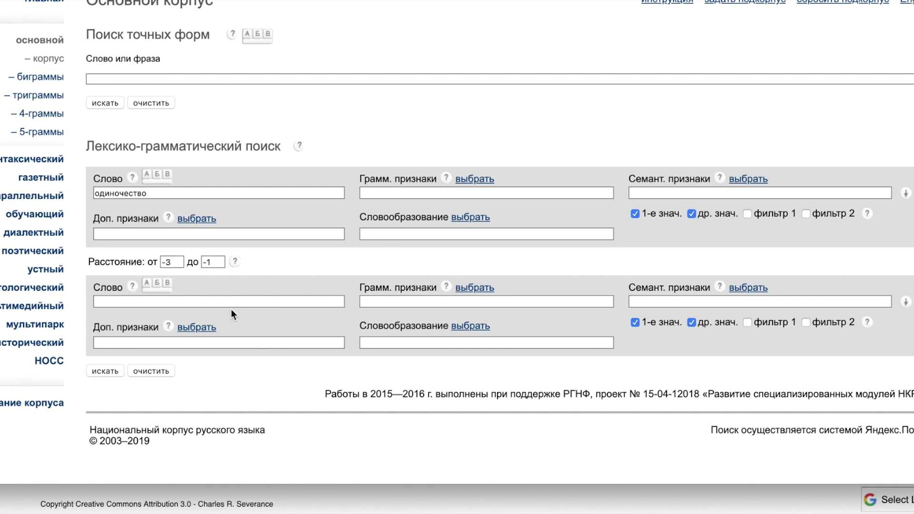
# - Set the second word's grammatical feature to verb (глагол) and run the lexico-grammatical search
pyautogui.click(477, 290)
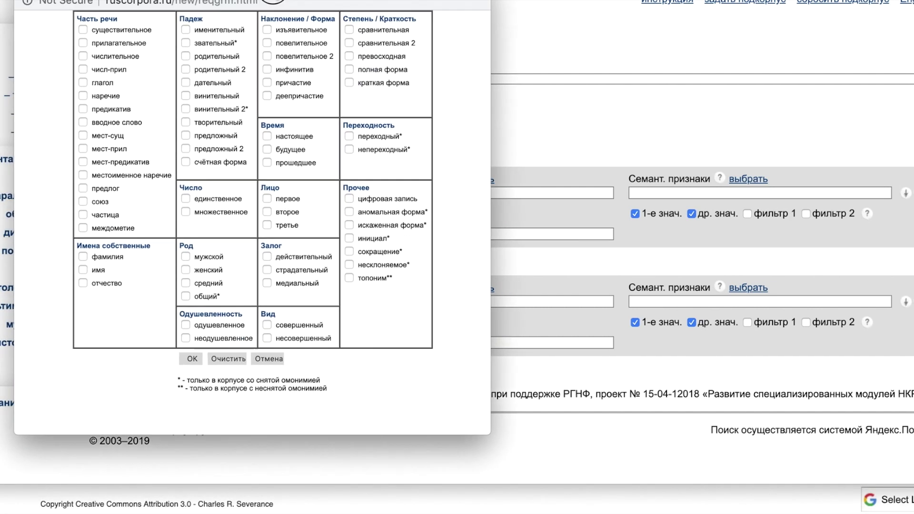
pyautogui.moveTo(267, 1); pyautogui.dragTo(296, 20)
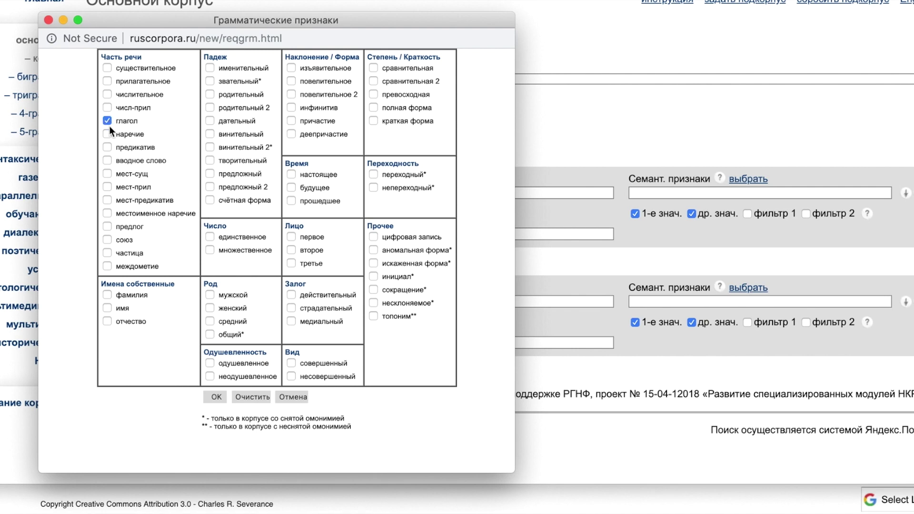
pyautogui.click(214, 401)
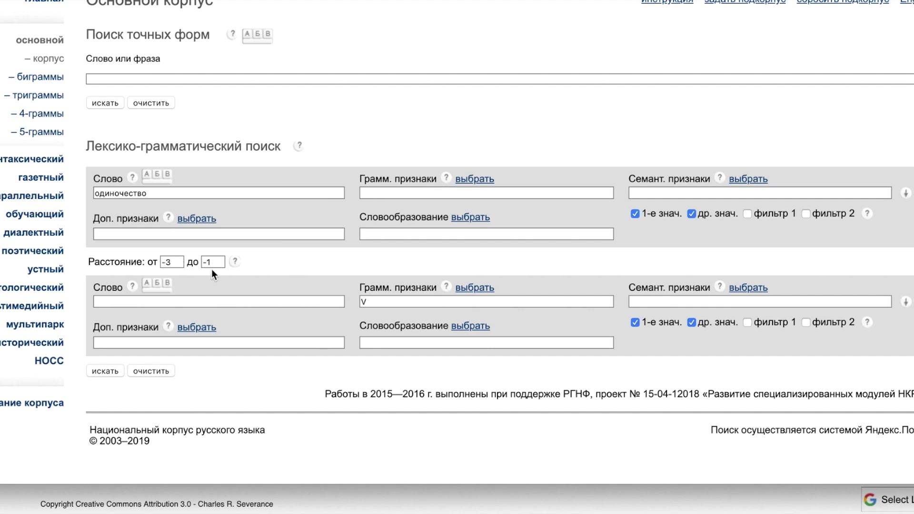
pyautogui.click(111, 370)
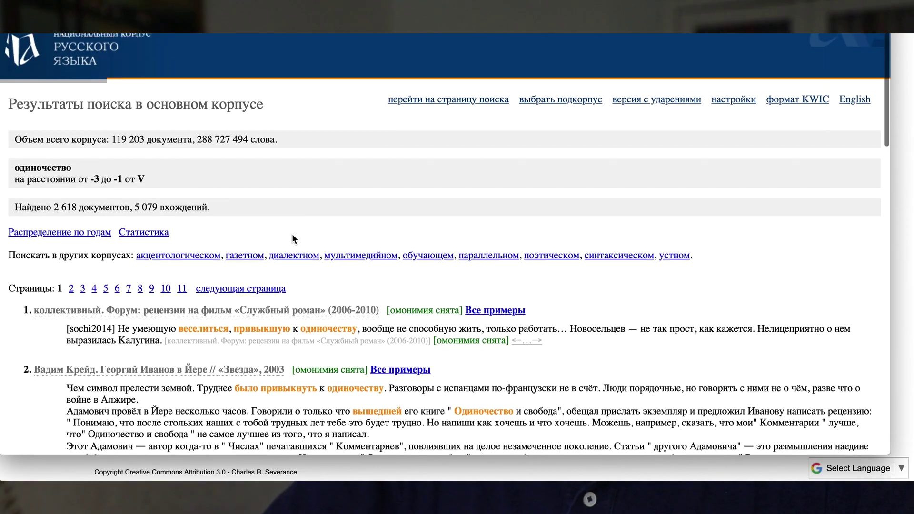
# - Look through the first examples for "одиночество" and switch the results to KWIC format
pyautogui.scroll(-3, 292, 235)
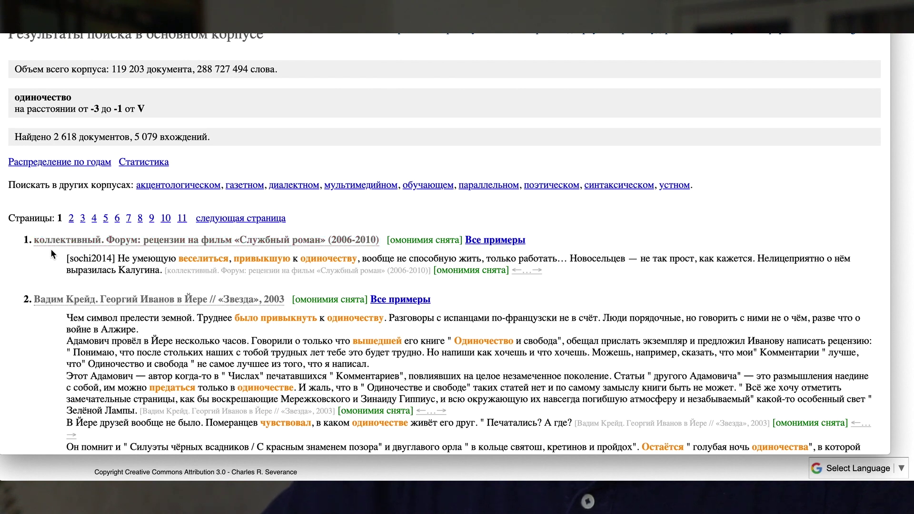
pyautogui.scroll(-1, 50, 248)
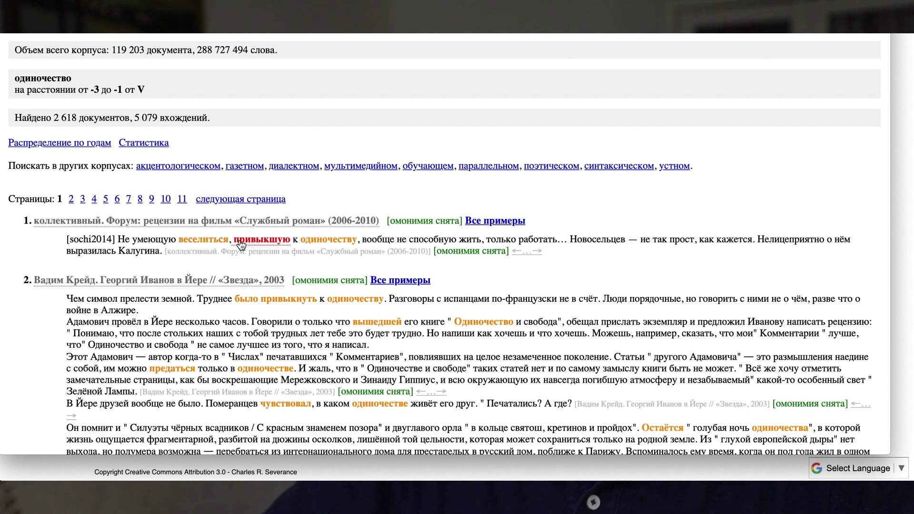
pyautogui.scroll(-1, 210, 268)
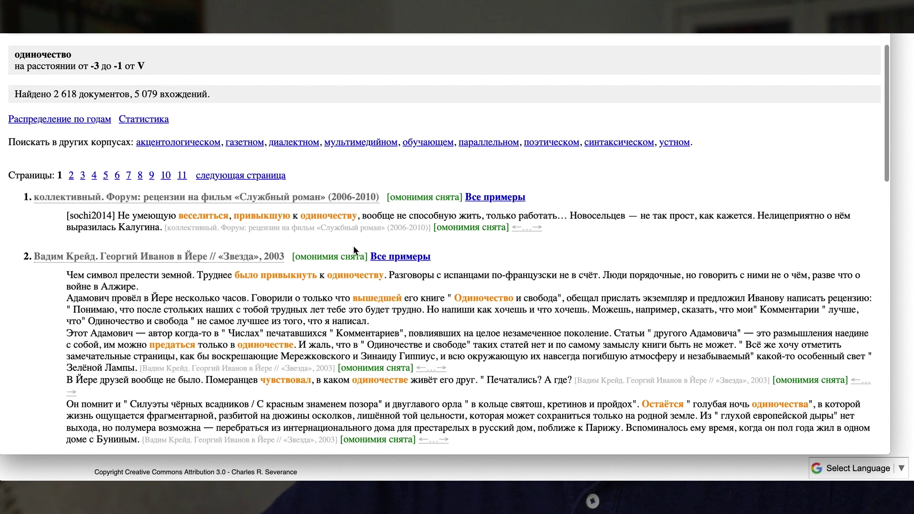
pyautogui.scroll(-1, 470, 236)
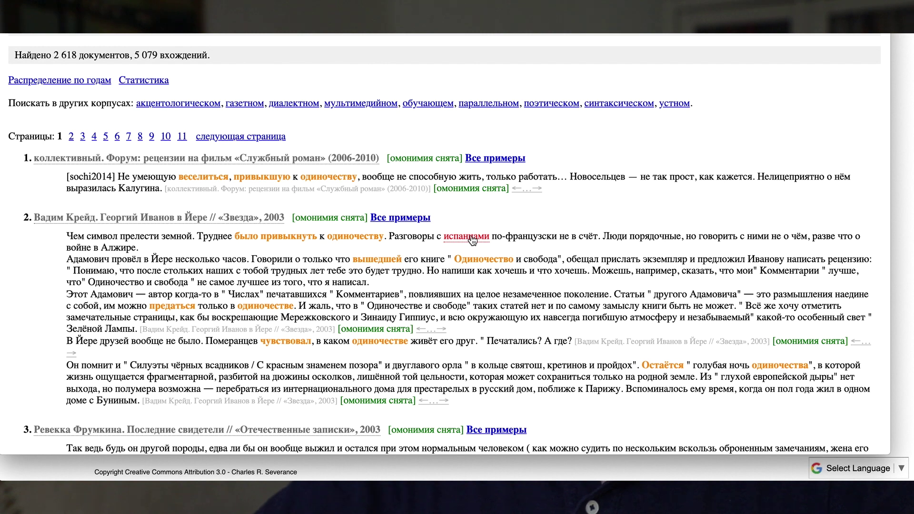
pyautogui.scroll(4, 472, 240)
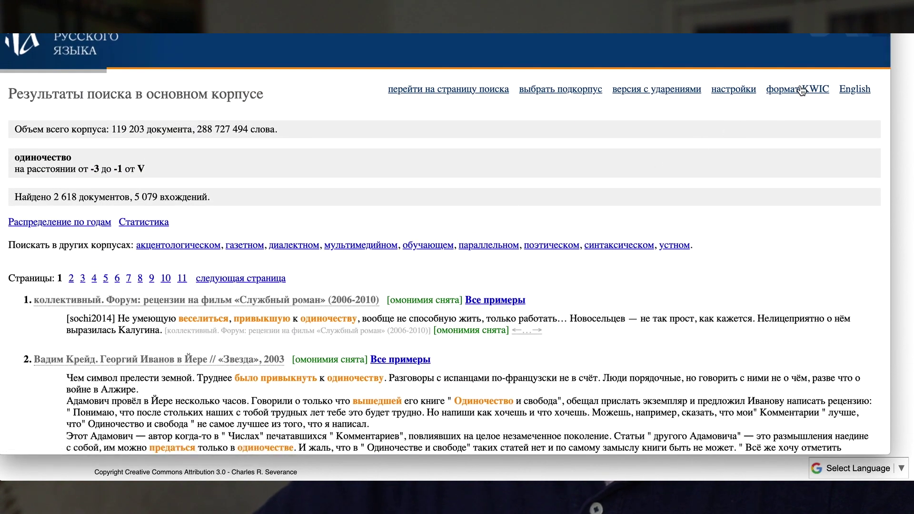
pyautogui.click(802, 91)
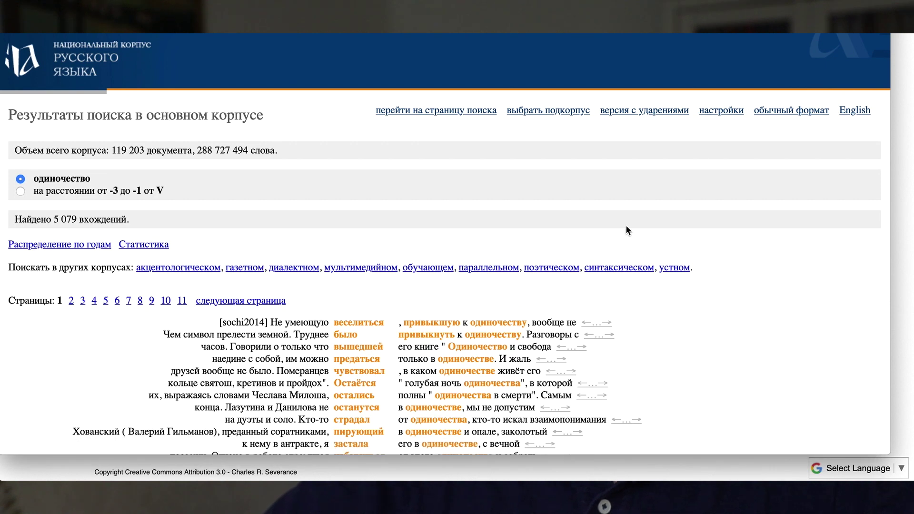
# - Change the number of documents shown per page in the results settings, apply it and review the KWIC list
pyautogui.scroll(-2, 626, 228)
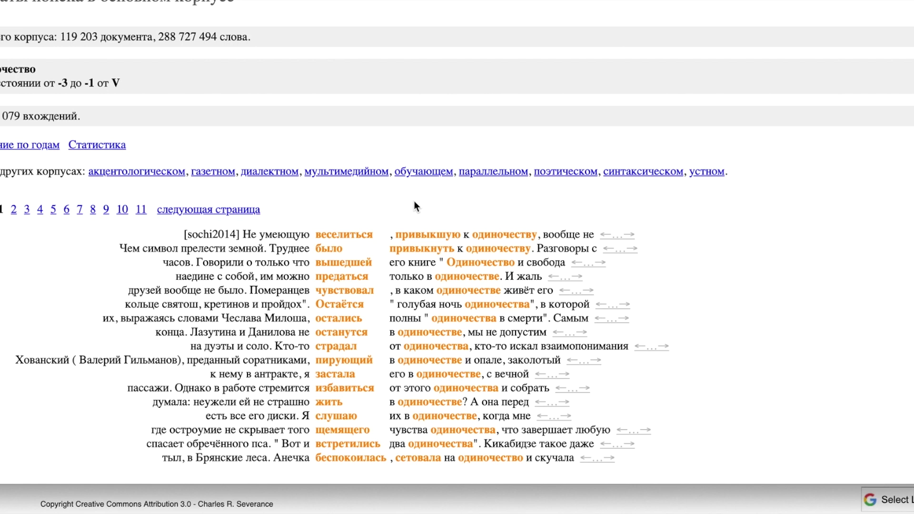
pyautogui.scroll(3, 413, 201)
pyautogui.click(747, 68)
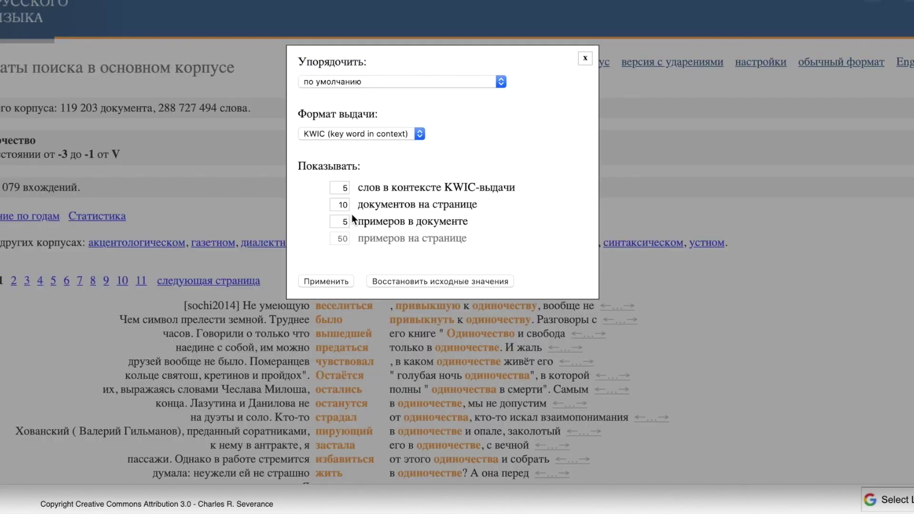
pyautogui.click(343, 208)
pyautogui.press('BackSpace')
pyautogui.write('5')
pyautogui.click(330, 280)
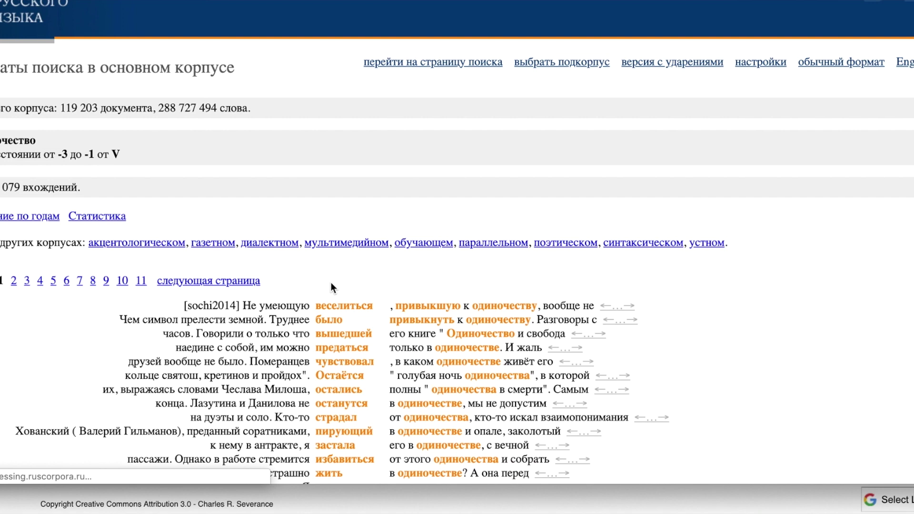
pyautogui.scroll(-3, 331, 282)
pyautogui.scroll(-2, 789, 161)
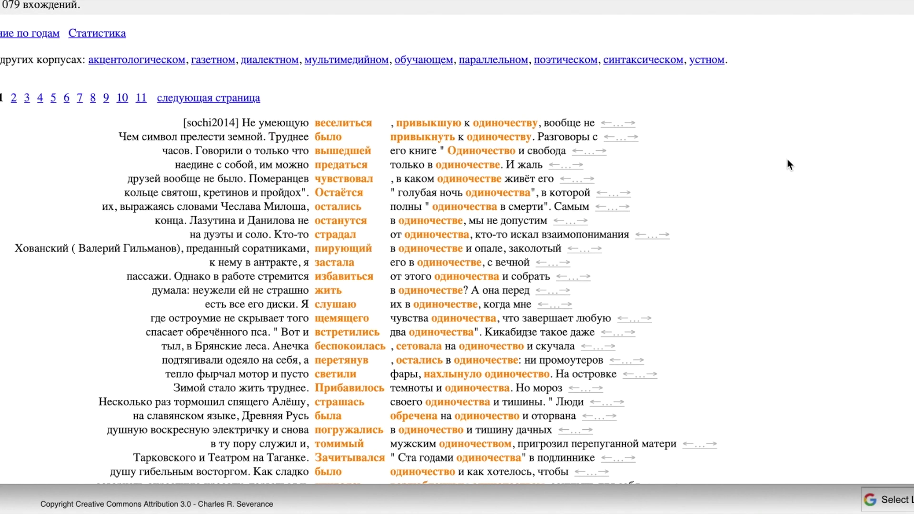